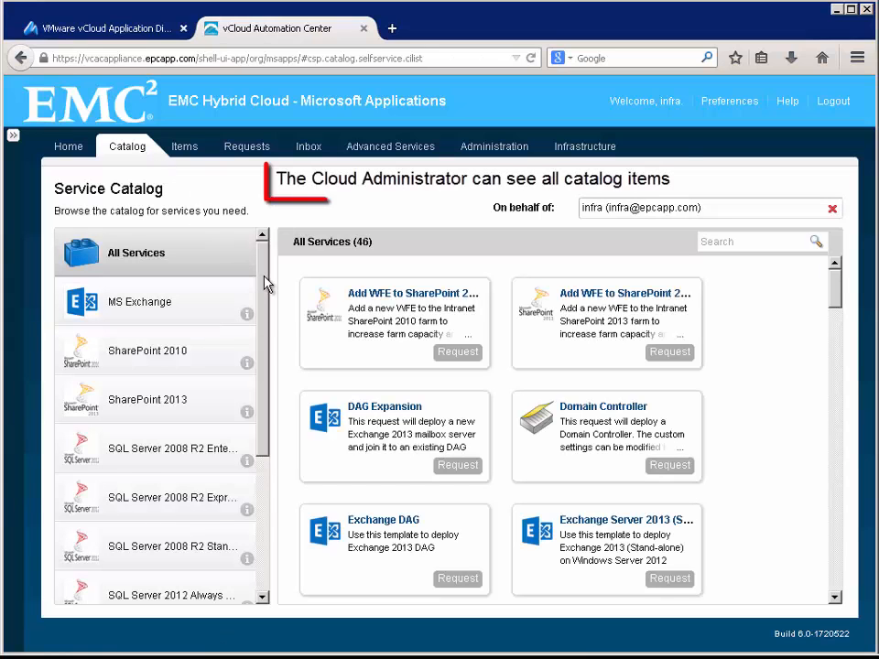
# - Log out of the administrator session and sign in with the SQL Server administrator's user name and password
pyautogui.moveTo(263, 282); pyautogui.dragTo(263, 288)
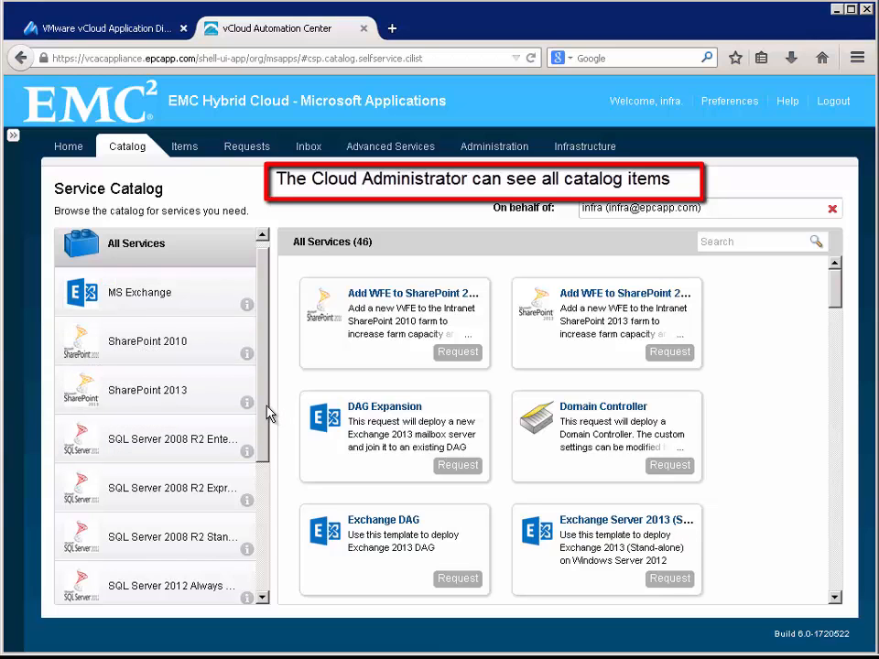
pyautogui.moveTo(264, 424); pyautogui.dragTo(279, 441)
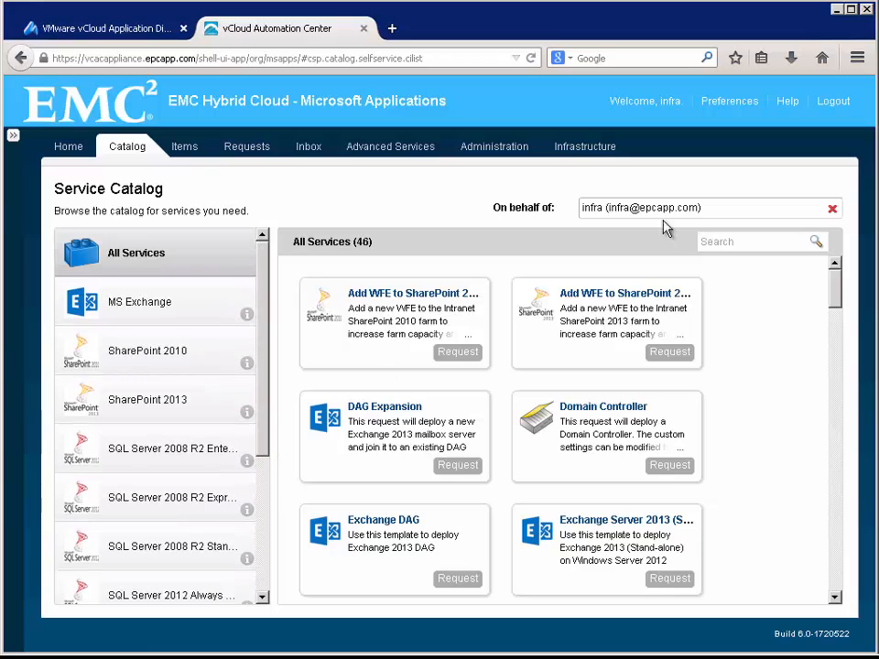
pyautogui.click(837, 106)
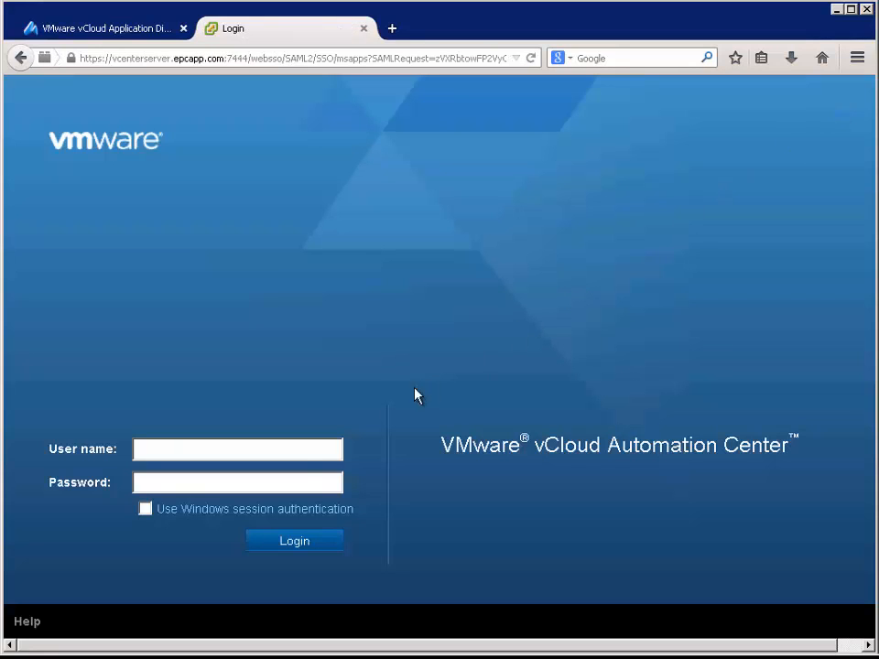
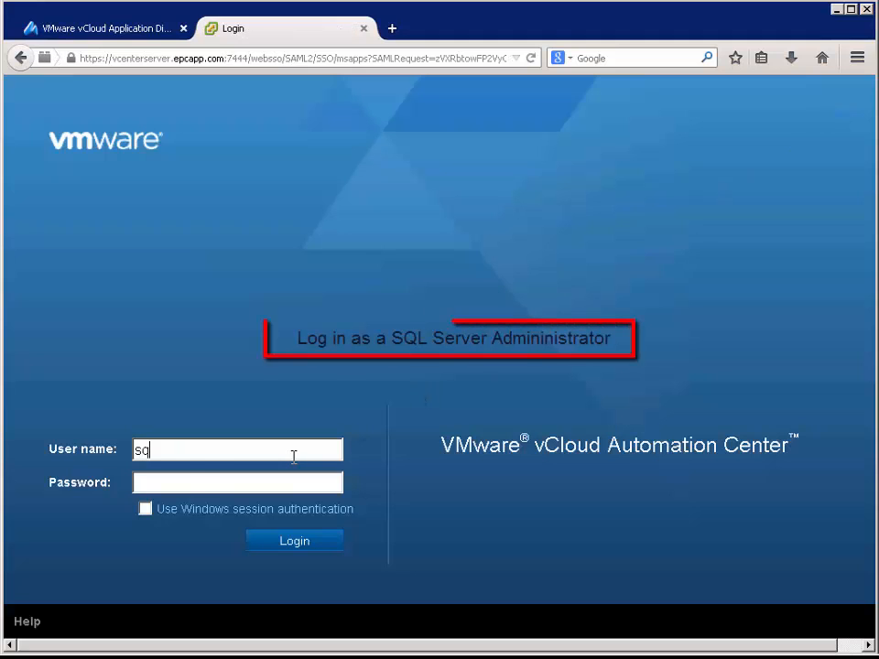
pyautogui.press('Tab')
pyautogui.write('********')
pyautogui.click(293, 541)
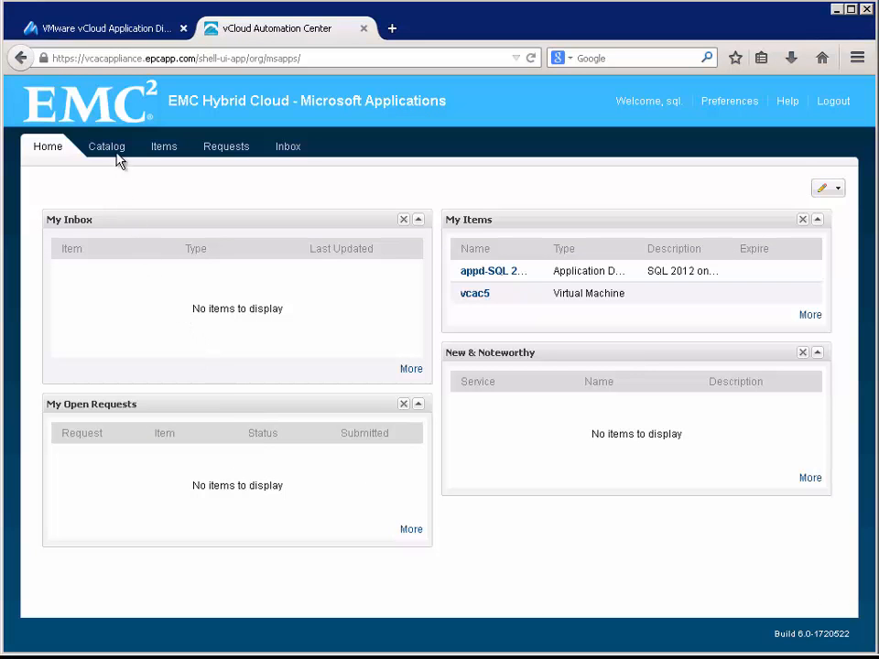
# - Filter the Service Catalog to SQL Server 2012 Enterprise and scroll down to the Tier 3 SATA card
pyautogui.click(117, 155)
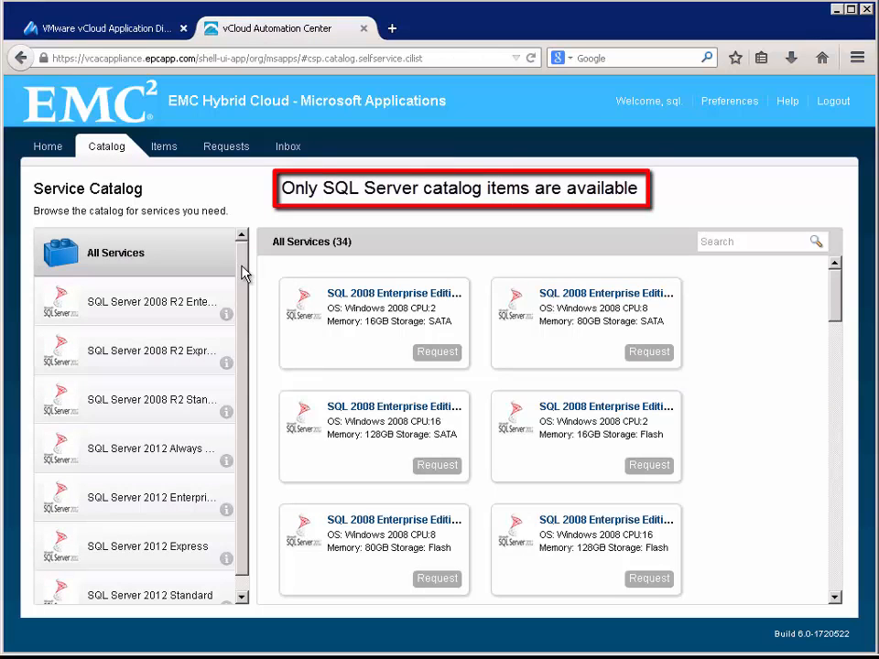
pyautogui.moveTo(243, 286); pyautogui.dragTo(244, 306)
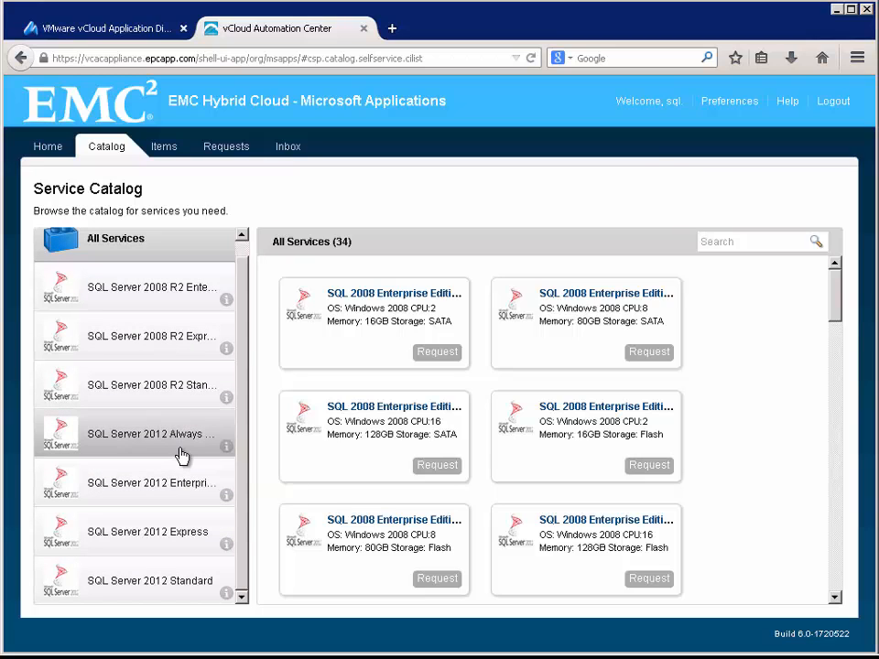
pyautogui.click(177, 483)
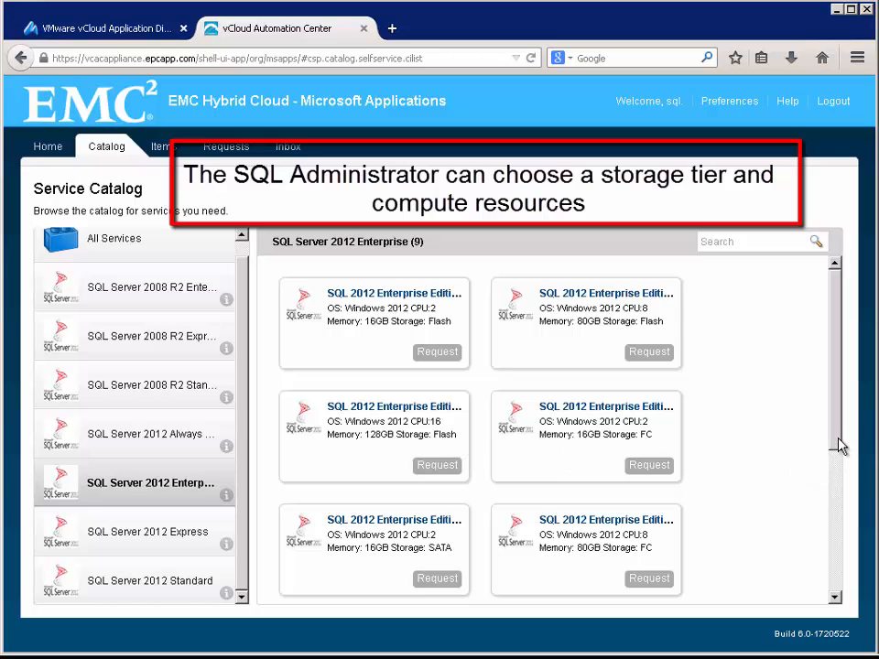
pyautogui.moveTo(841, 445); pyautogui.dragTo(835, 590)
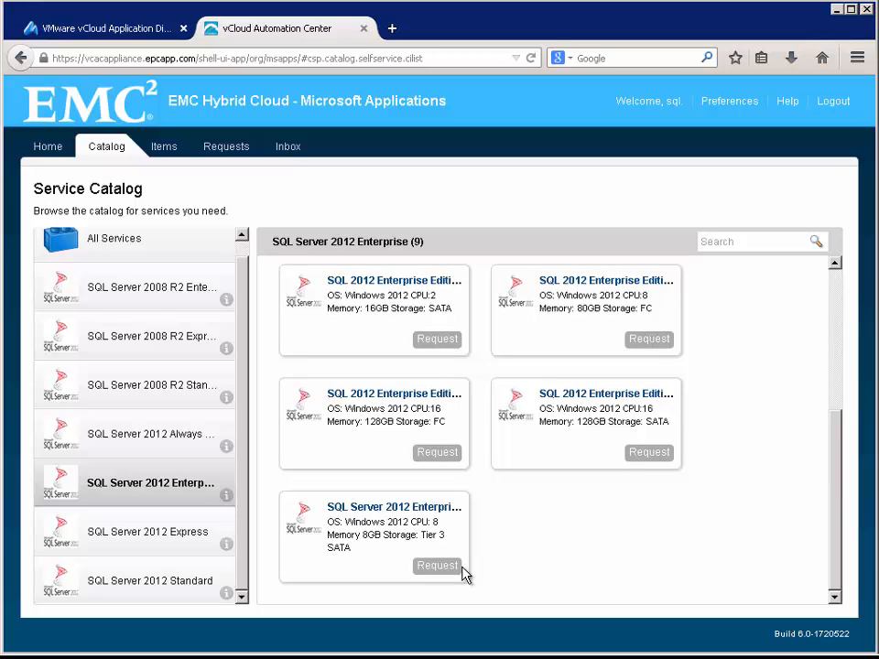
# - Request the Tier 3 SATA service, citing a Tier 3 instance for the manufacturing group, and submit it
pyautogui.click(437, 566)
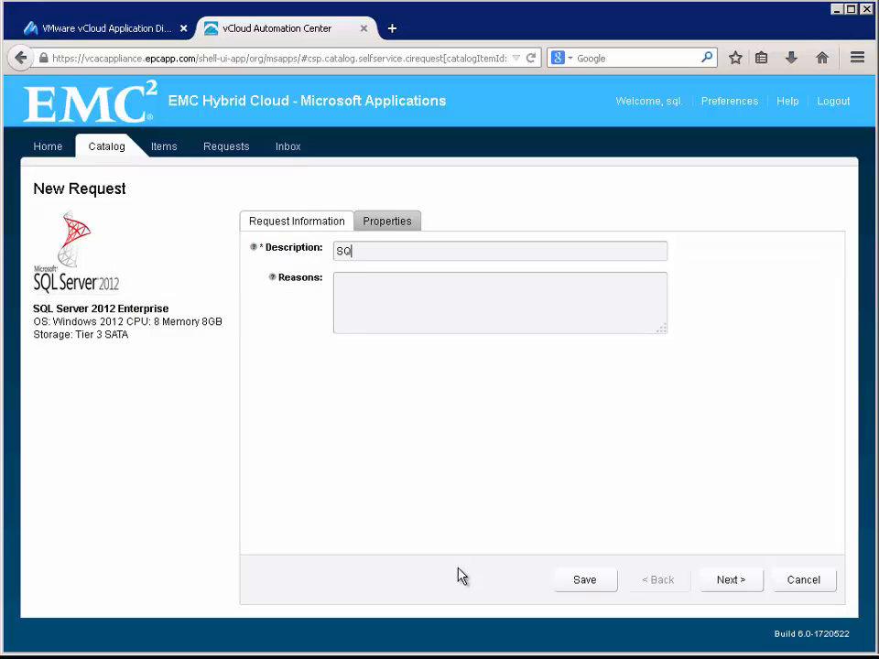
pyautogui.write('Server 2012 Enterprise')
pyautogui.click(389, 309)
pyautogui.write('SQL Instance using Tier 3 storage for the manufacturing business group')
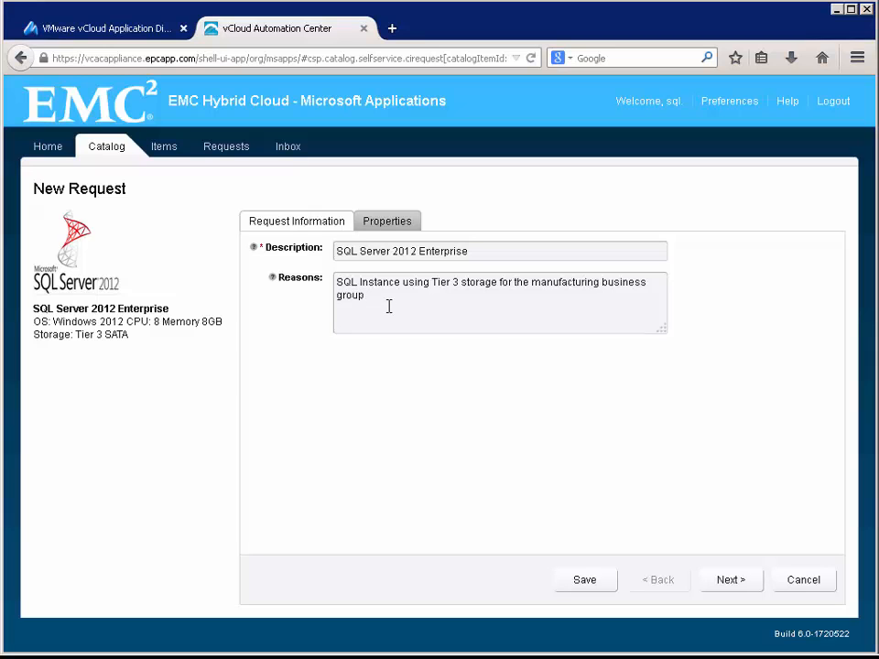
pyautogui.click(730, 581)
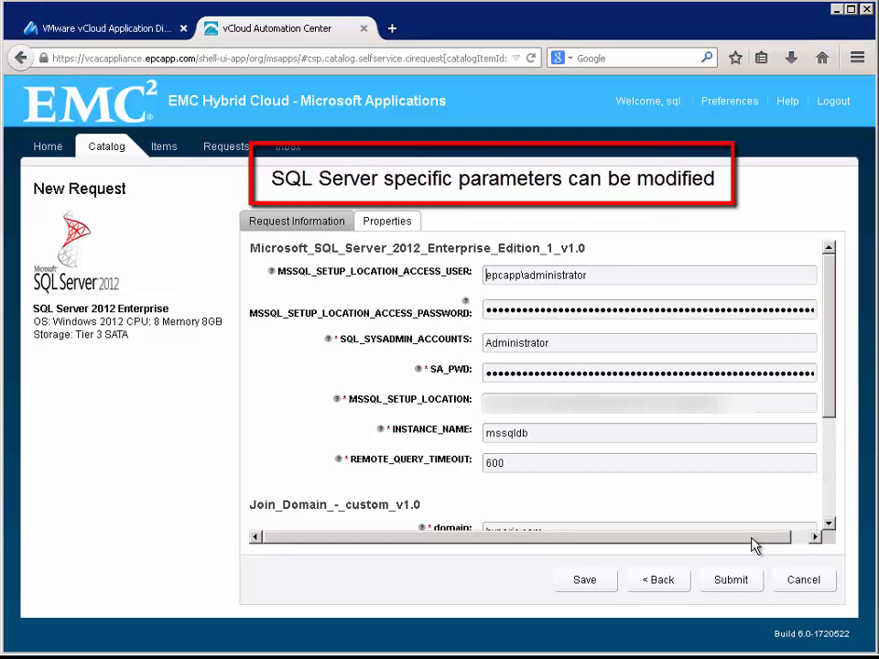
pyautogui.moveTo(752, 545); pyautogui.dragTo(726, 544)
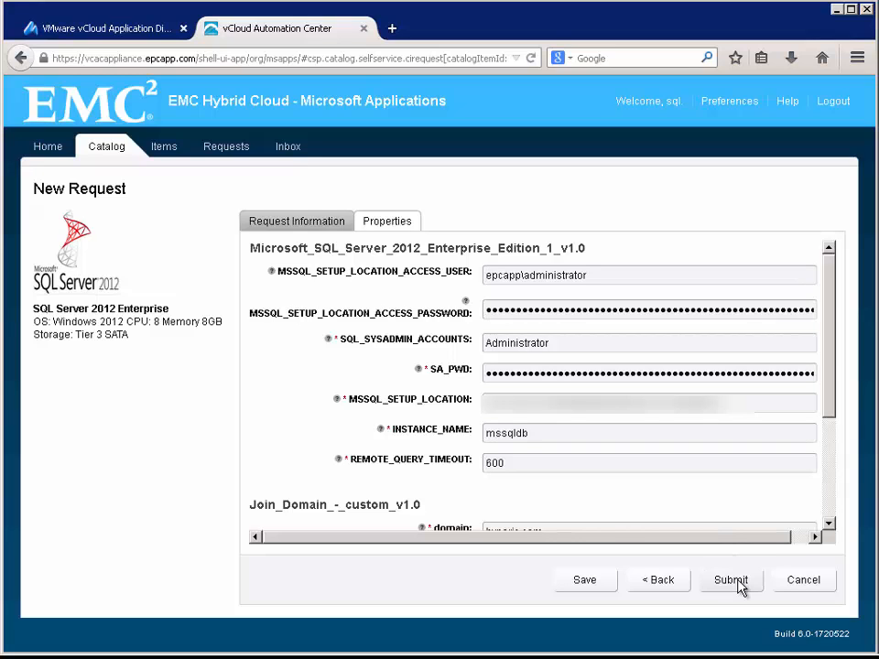
pyautogui.click(730, 580)
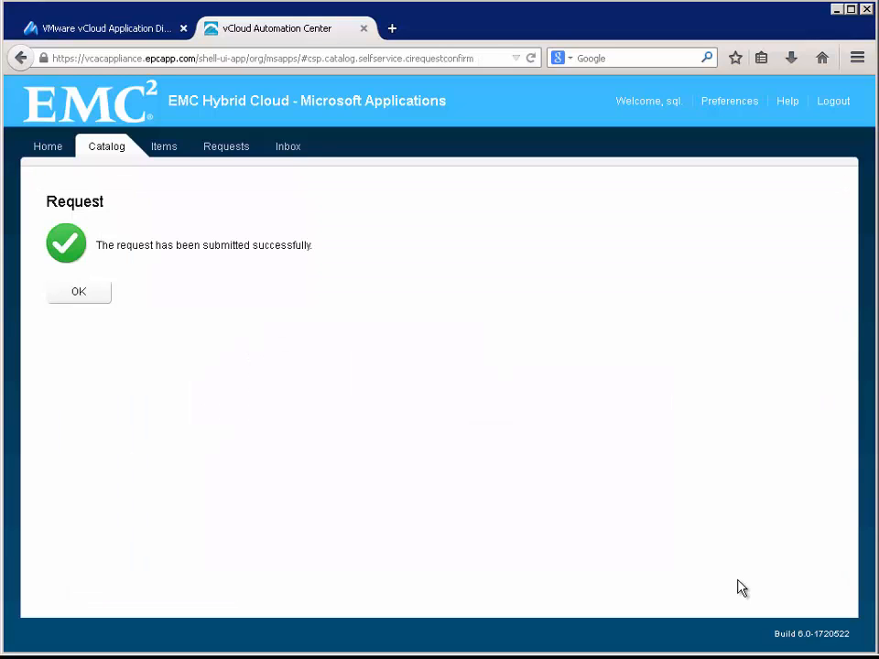
# - Confirm the submission, check the request shows In Progress, and switch to vCloud Application Director
pyautogui.click(89, 300)
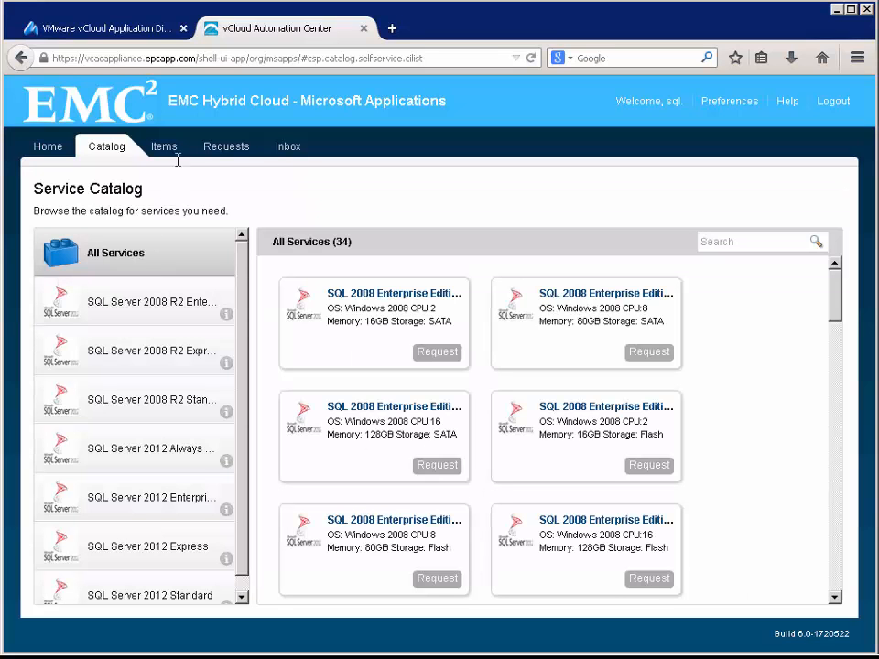
pyautogui.click(216, 154)
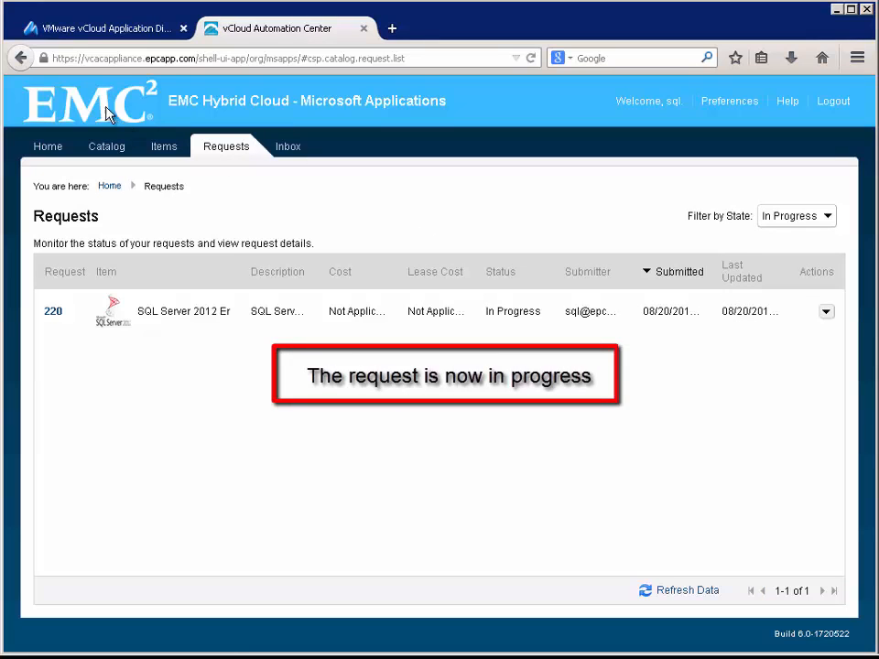
pyautogui.click(109, 30)
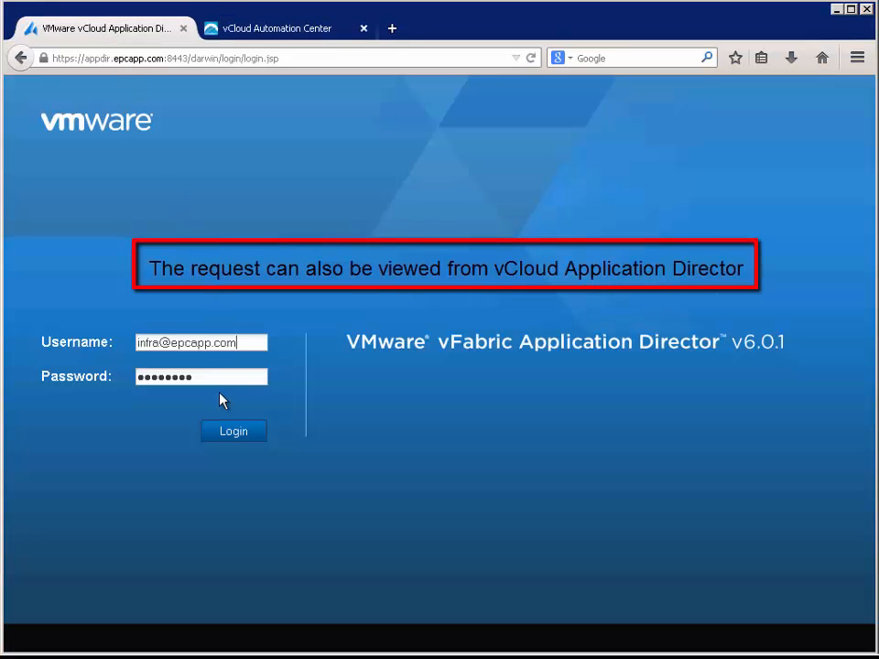
# - Log in to vCloud Application Director and locate the in-progress SQL 2012 on Windows deployment
pyautogui.click(228, 433)
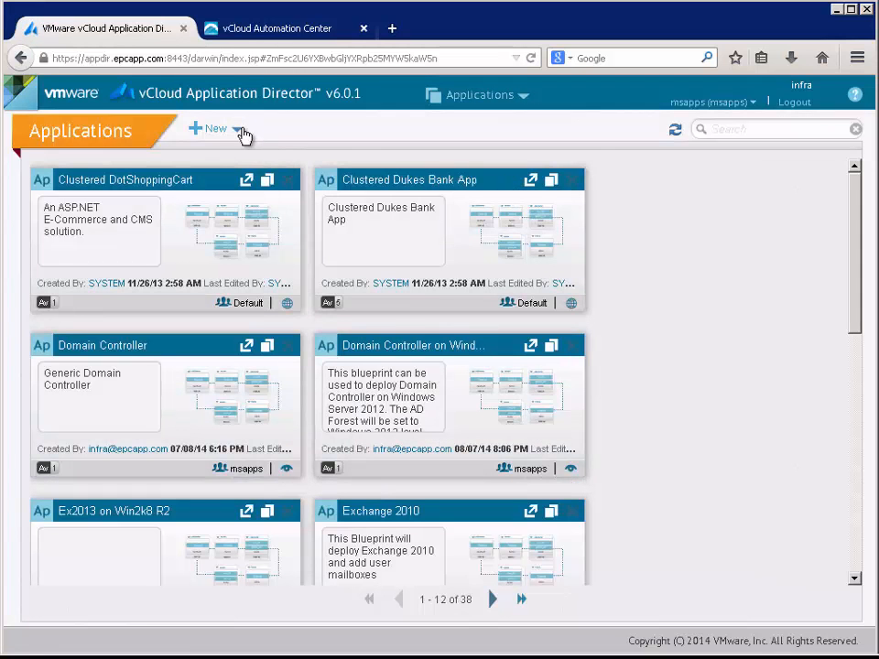
pyautogui.click(242, 131)
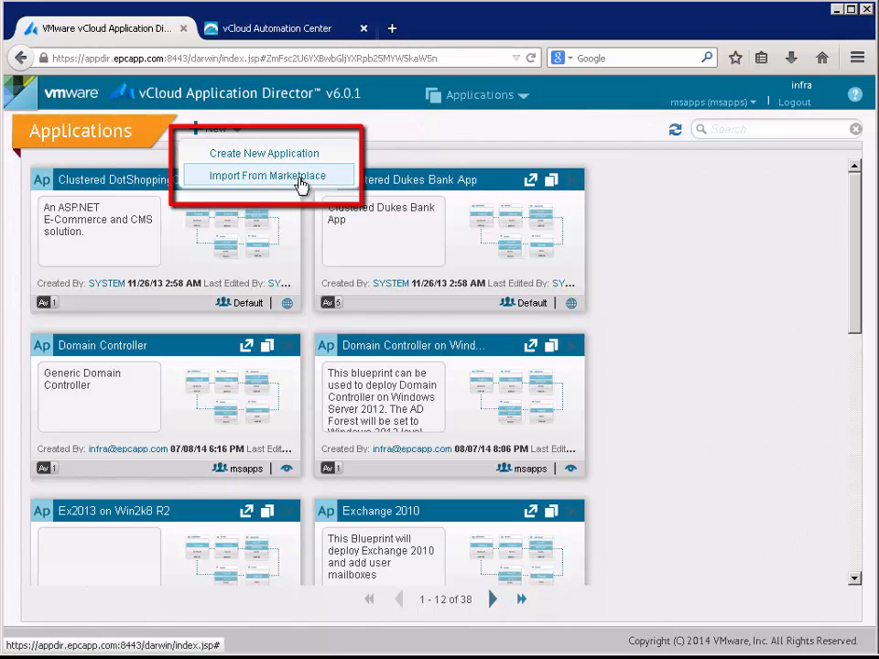
pyautogui.click(300, 184)
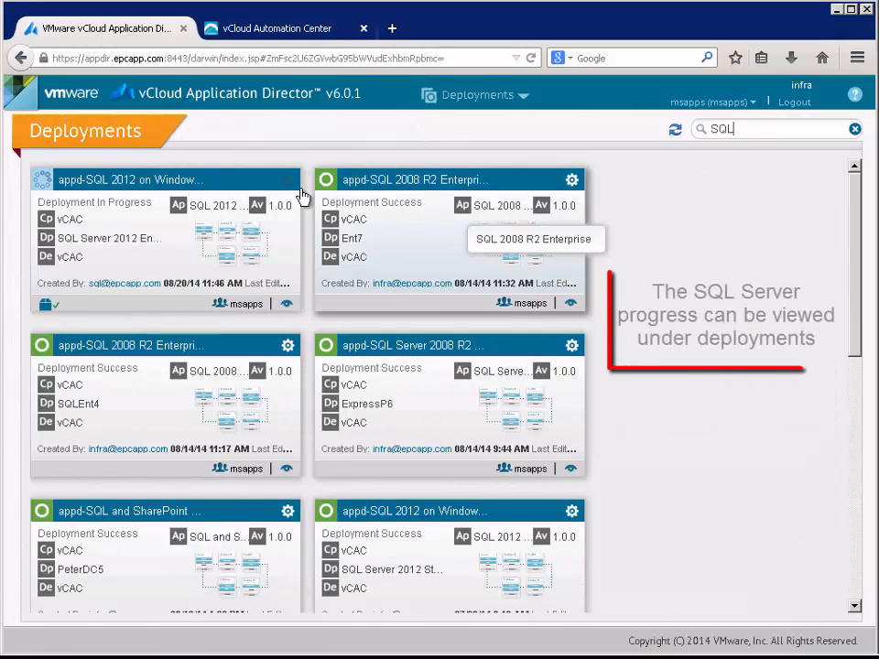
# - Open the SQL 2012 deployment's details and review its maximized execution plan showing Deployment Success
pyautogui.click(245, 188)
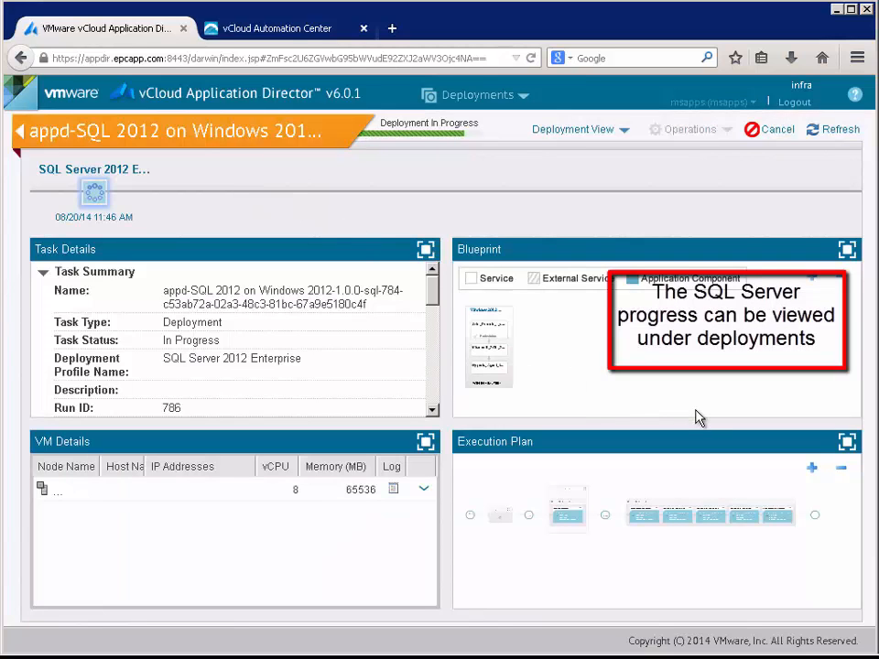
pyautogui.click(847, 443)
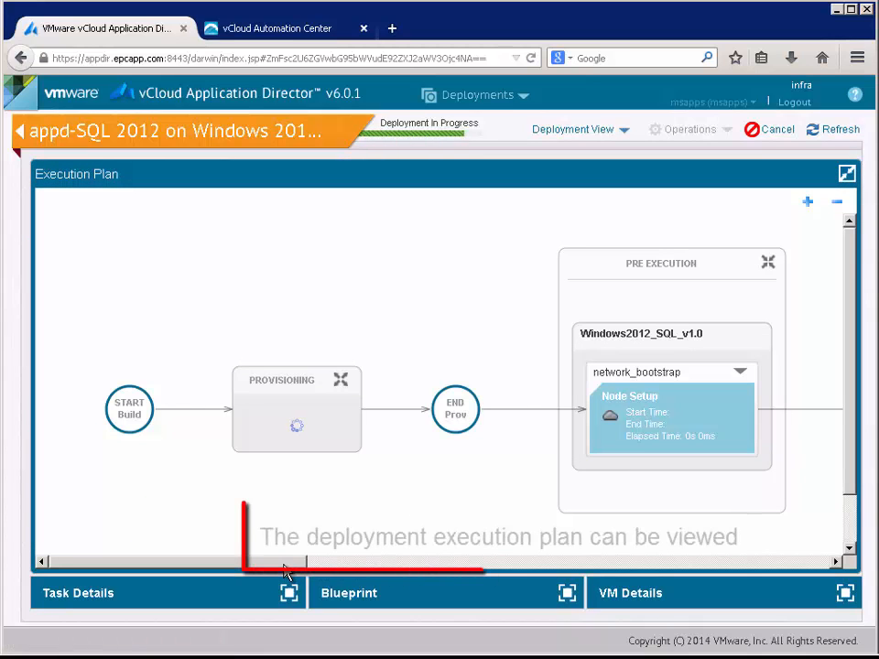
pyautogui.moveTo(298, 565); pyautogui.dragTo(738, 573)
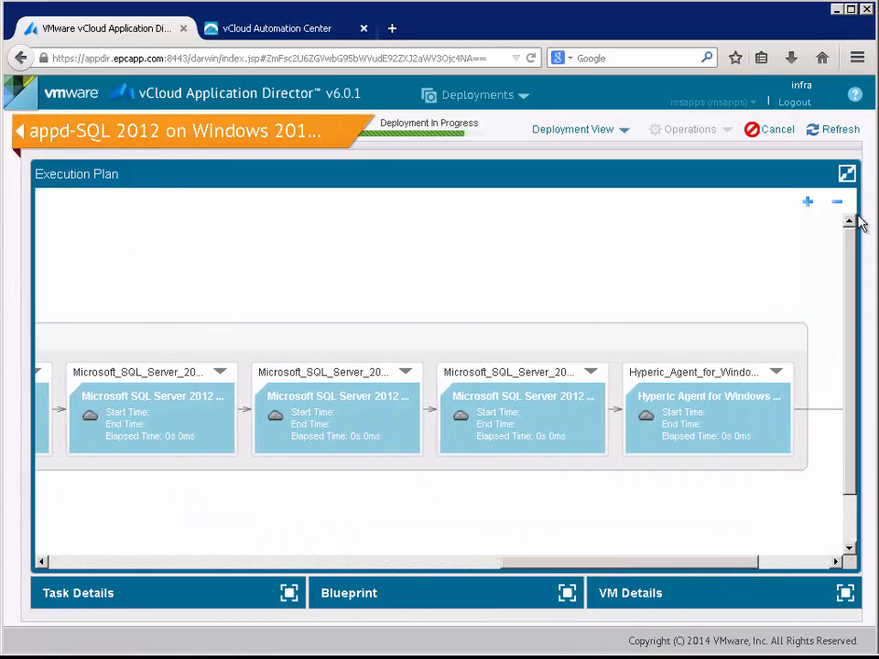
pyautogui.click(843, 177)
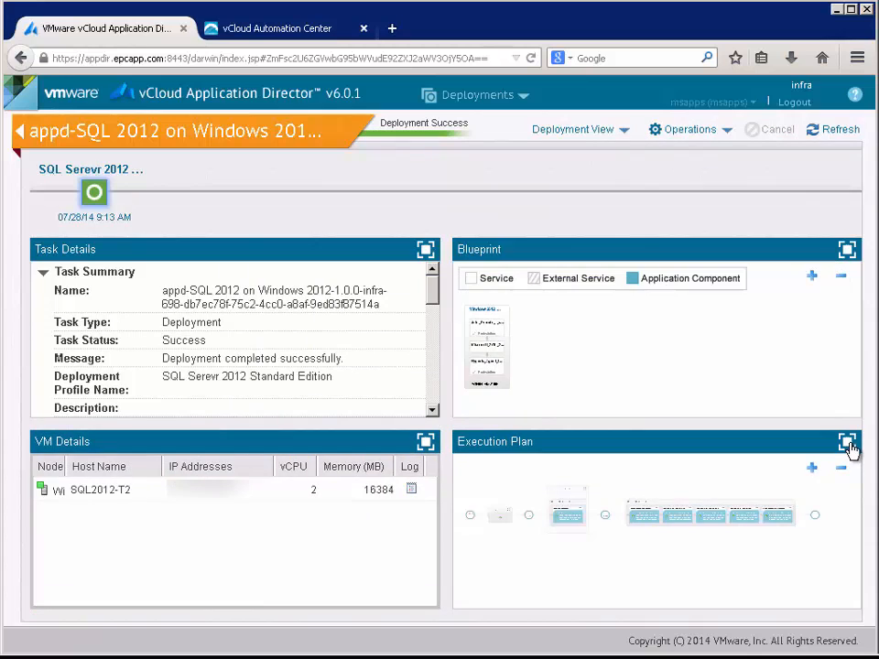
pyautogui.click(846, 443)
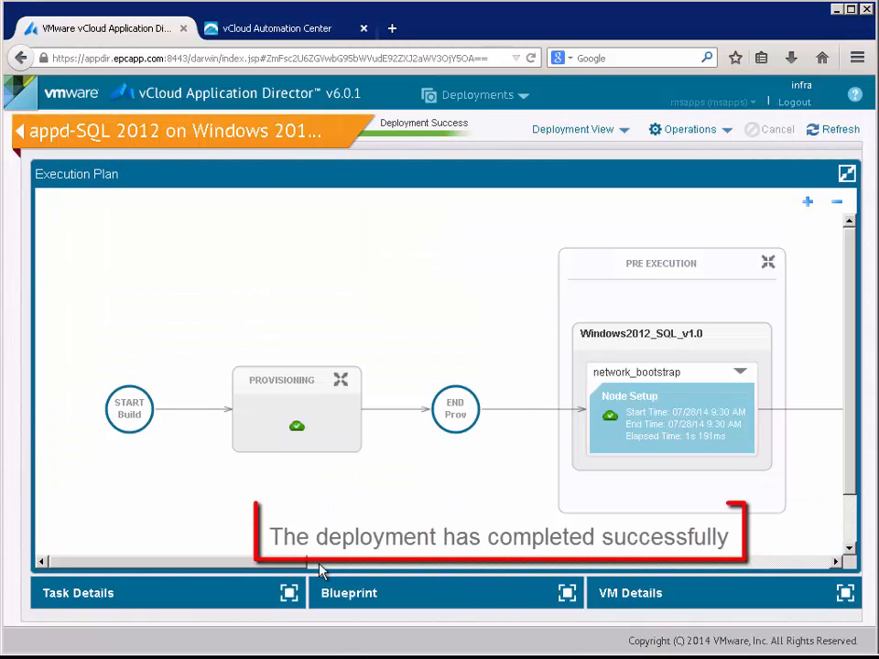
pyautogui.moveTo(319, 569); pyautogui.dragTo(746, 572)
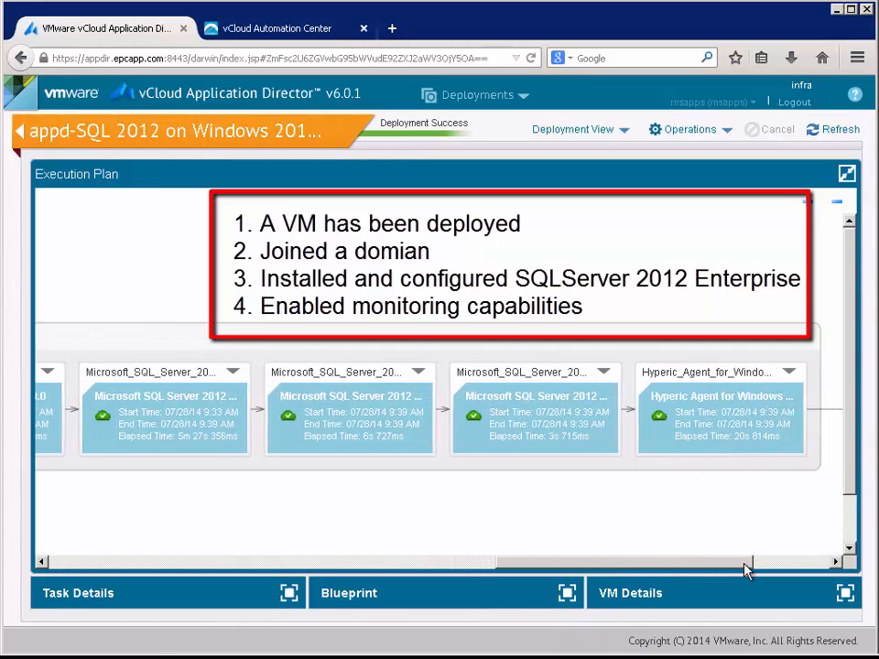
pyautogui.click(847, 173)
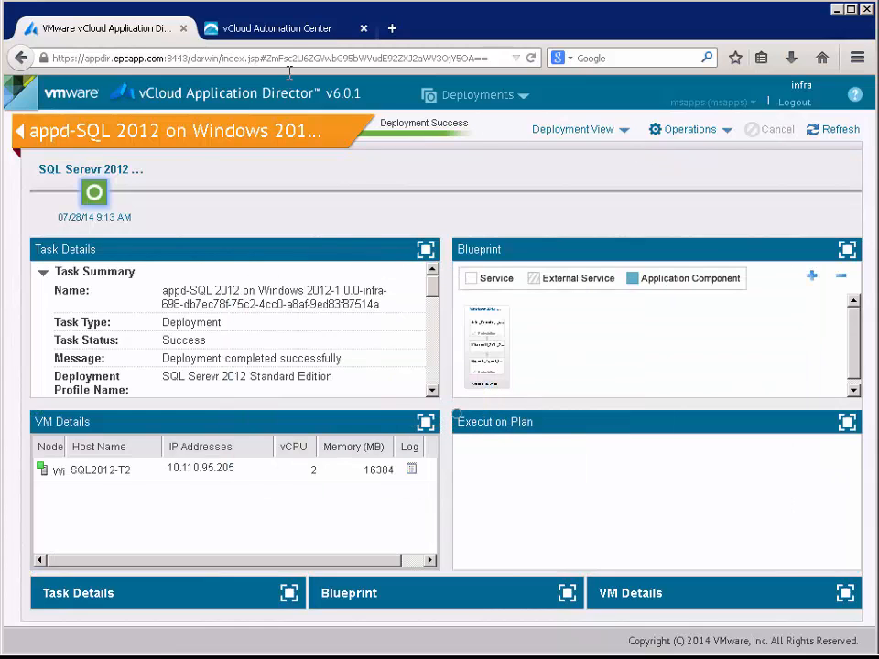
pyautogui.click(221, 30)
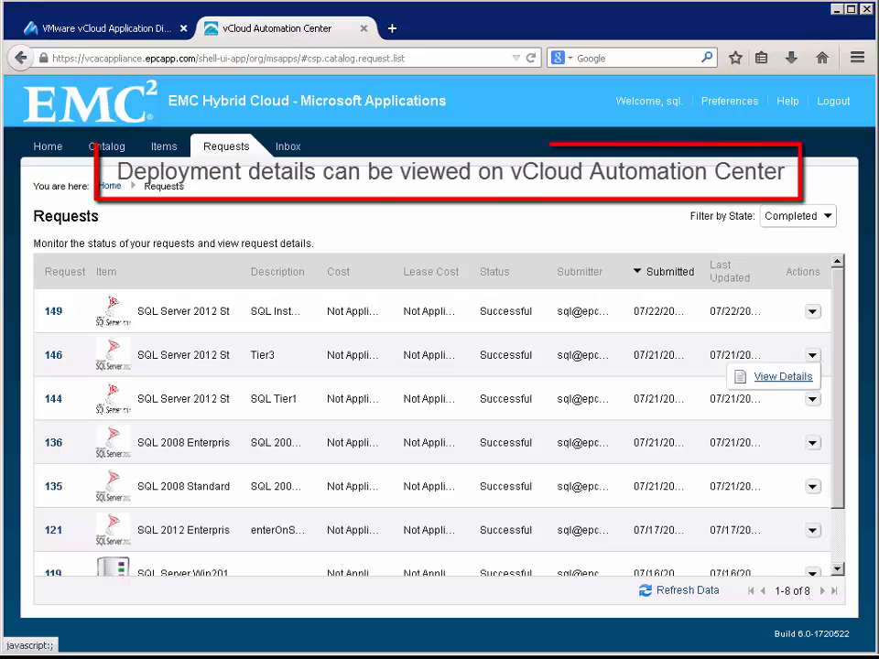
# - View the third application deployment's VM details: 2 vCPU, 16384 MB memory, host SQL2012-T2
pyautogui.click(782, 376)
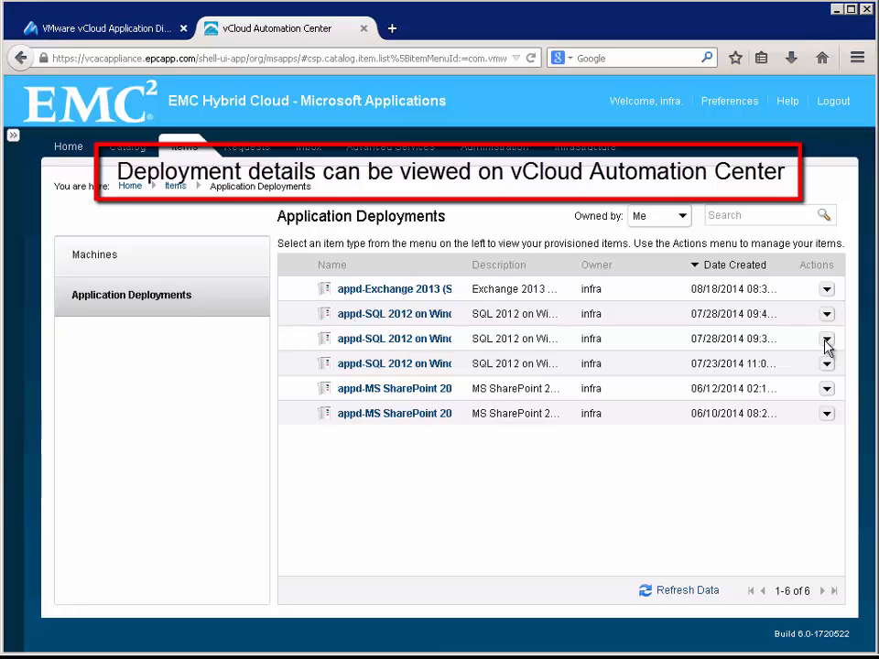
pyautogui.click(825, 339)
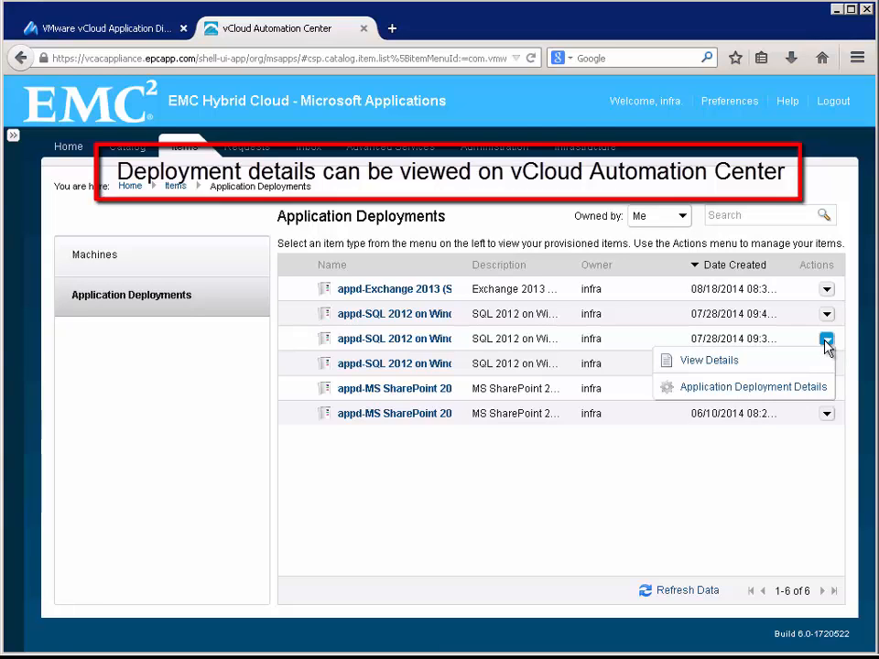
pyautogui.click(710, 362)
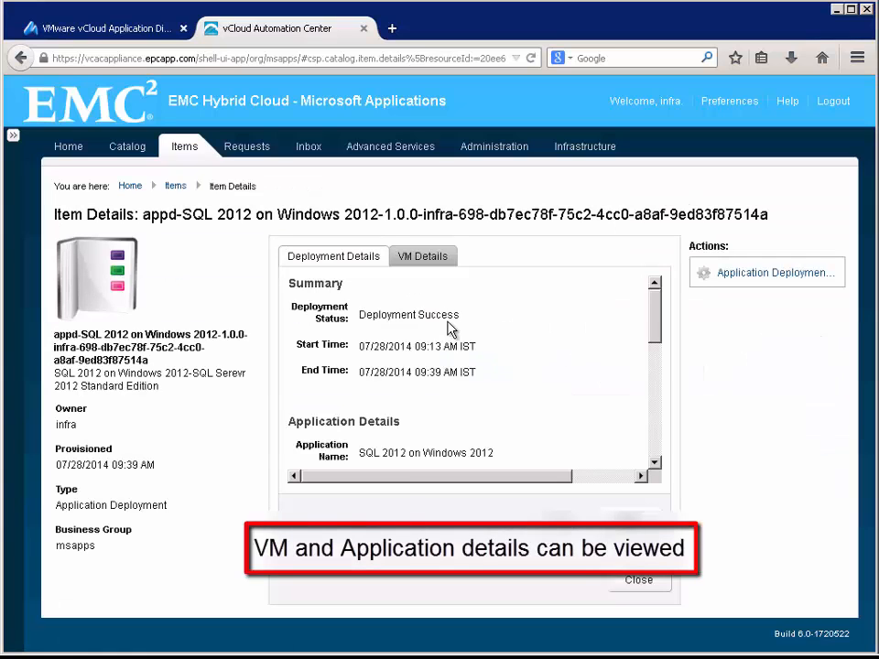
pyautogui.moveTo(659, 320)
pyautogui.mouseDown()
pyautogui.moveTo(655, 395)
pyautogui.moveTo(657, 302)
pyautogui.mouseUp()
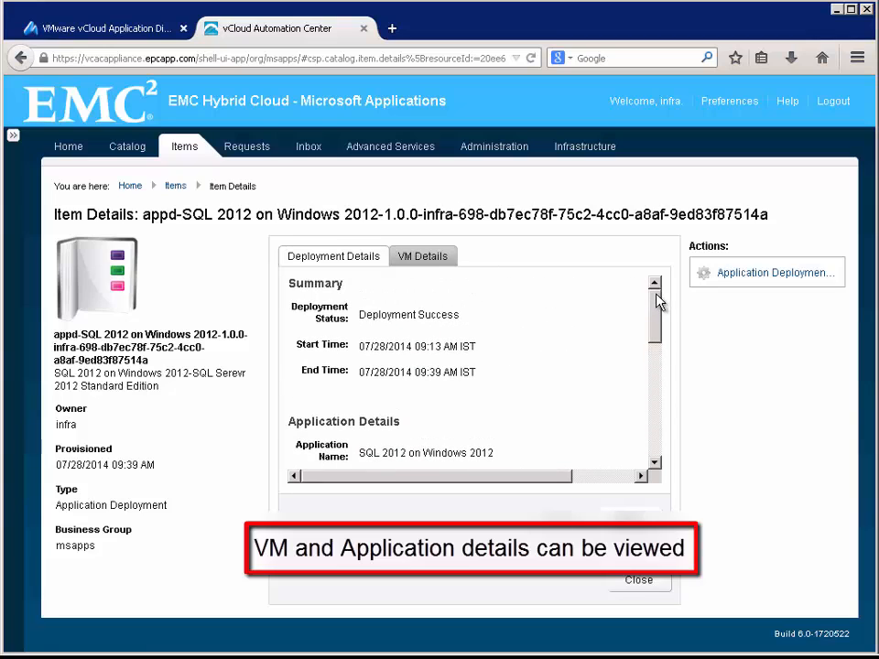
pyautogui.click(455, 260)
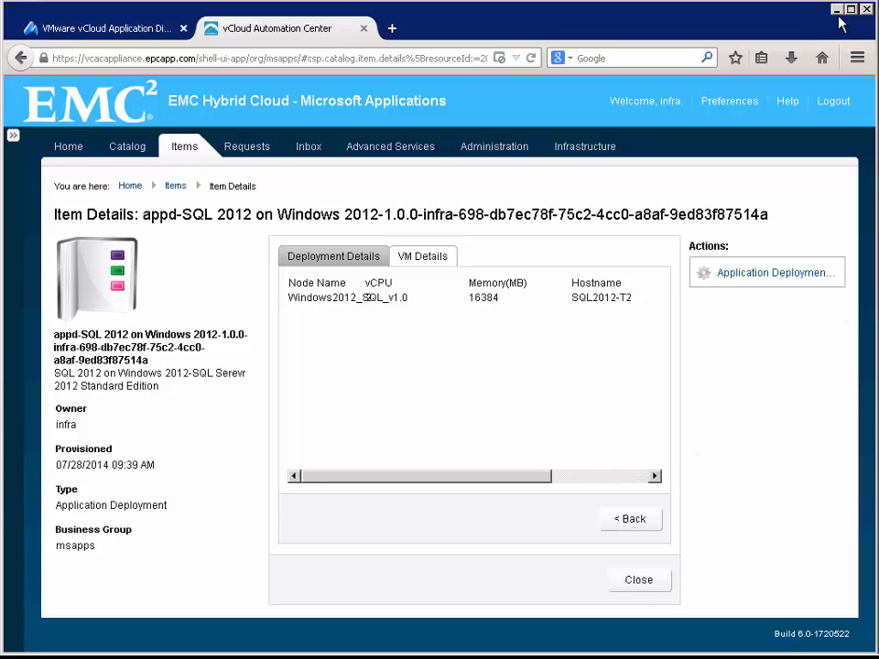
# - Open a Remote Desktop session to SQL2012-T2 with the Administrator credentials, accepting the certificate warning
pyautogui.click(836, 10)
pyautogui.doubleClick(41, 399)
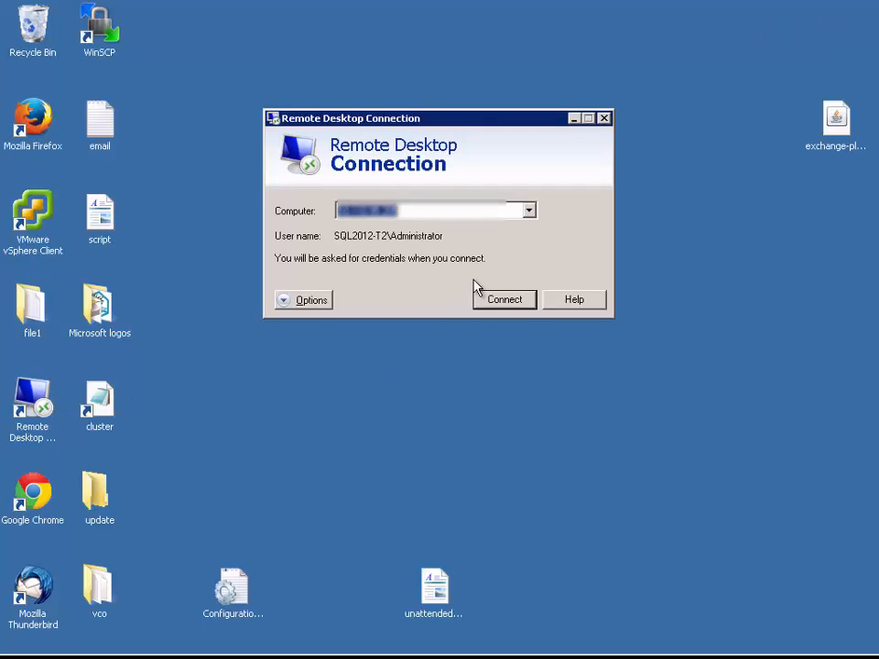
pyautogui.click(502, 303)
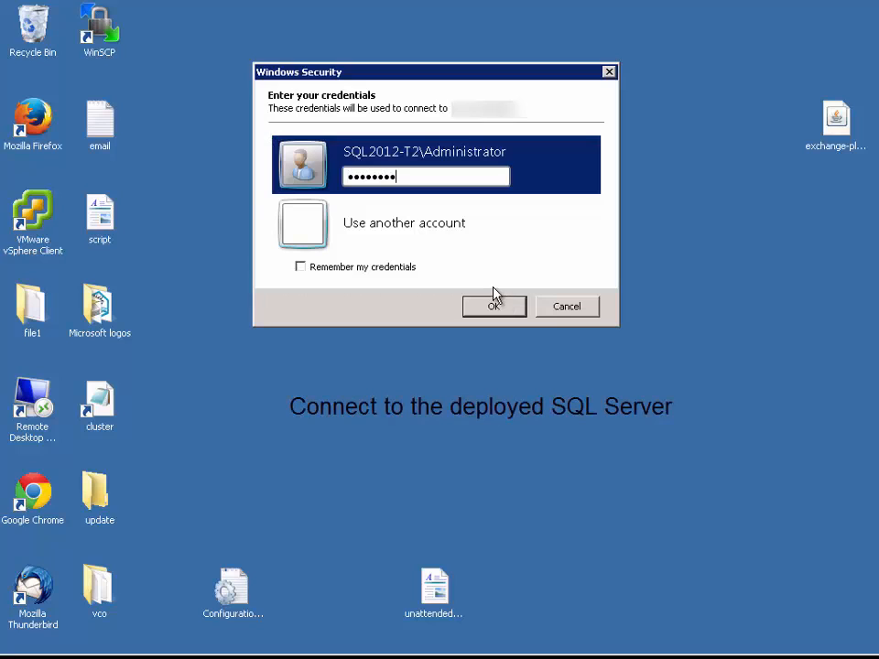
pyautogui.click(493, 307)
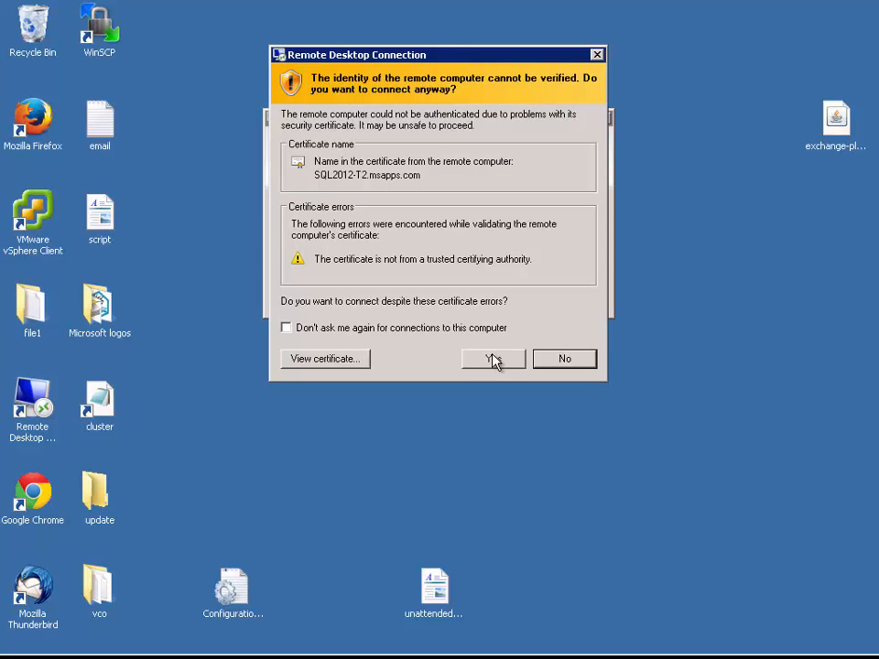
pyautogui.click(492, 359)
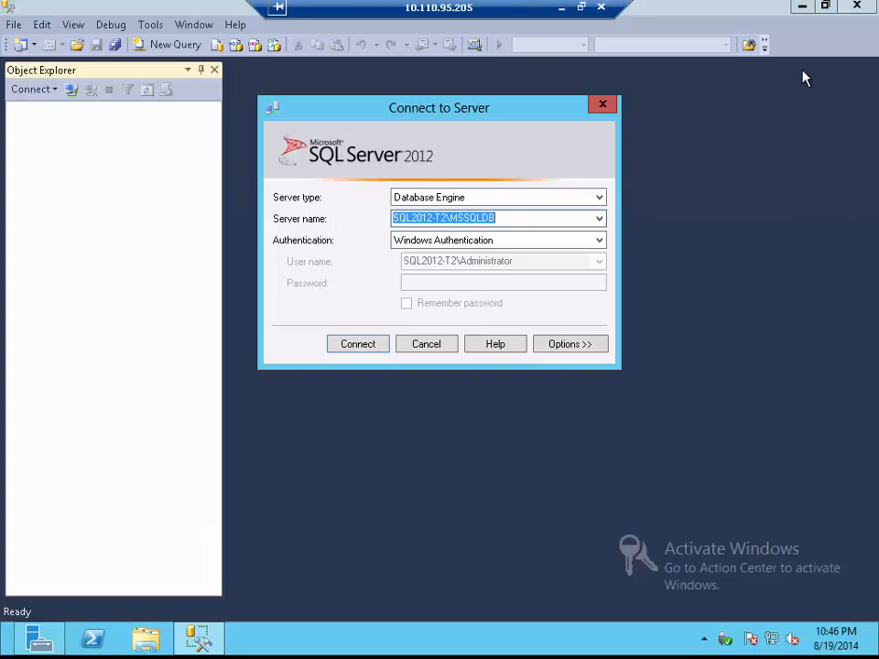
# - Connect to SQL2012-T2\MSSQLDB and expand the Databases and System Databases folders
pyautogui.click(357, 344)
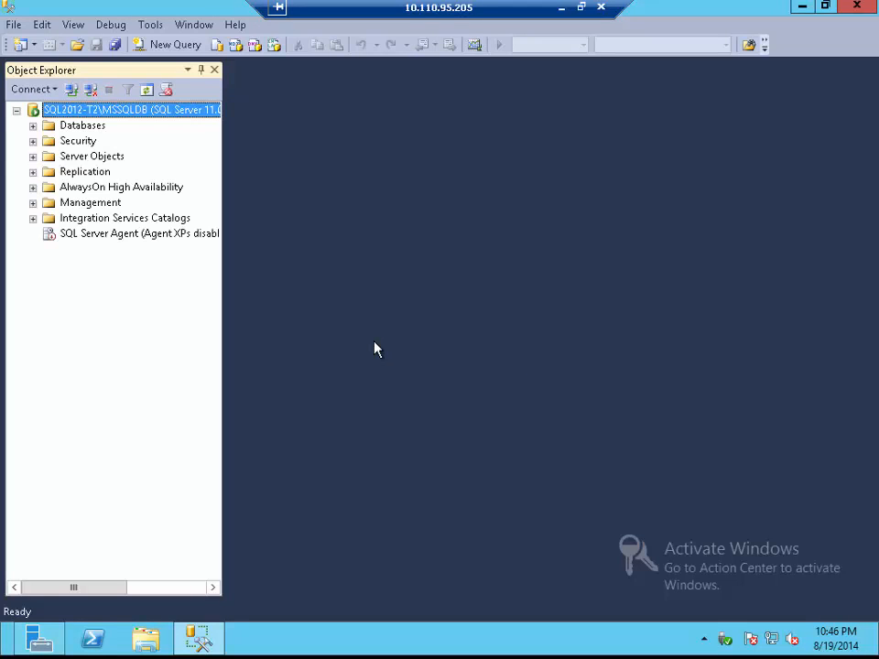
pyautogui.click(33, 126)
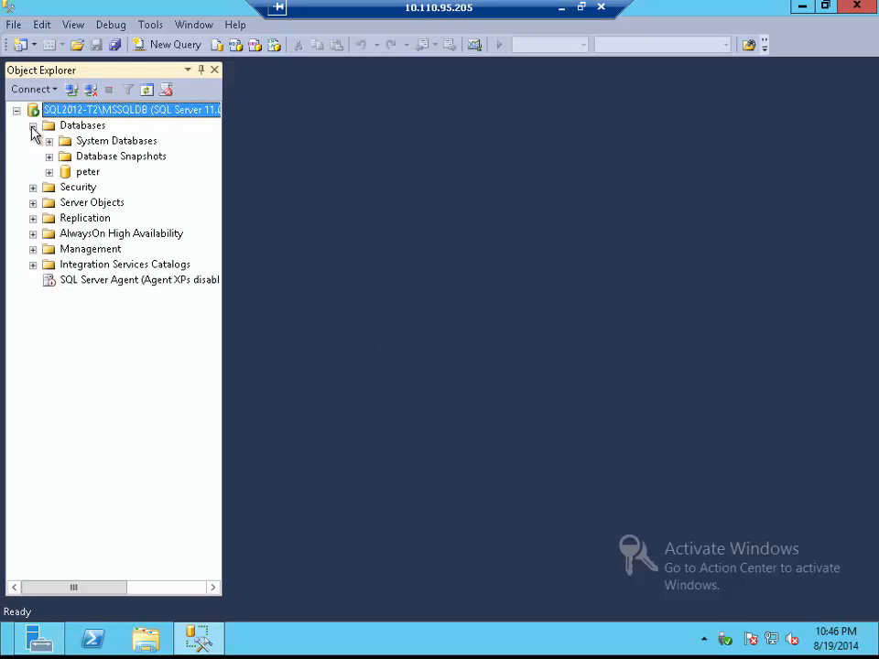
pyautogui.click(49, 141)
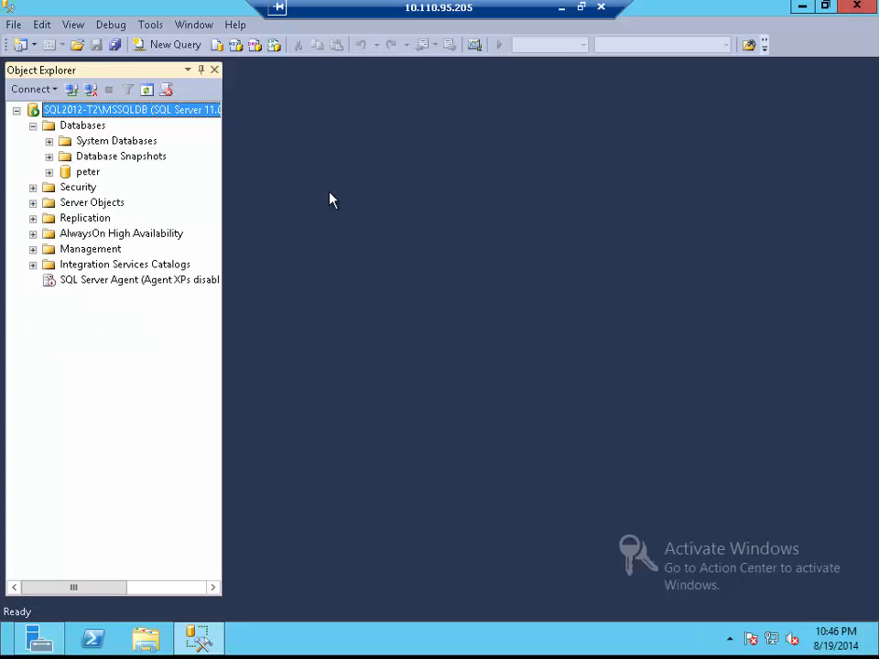